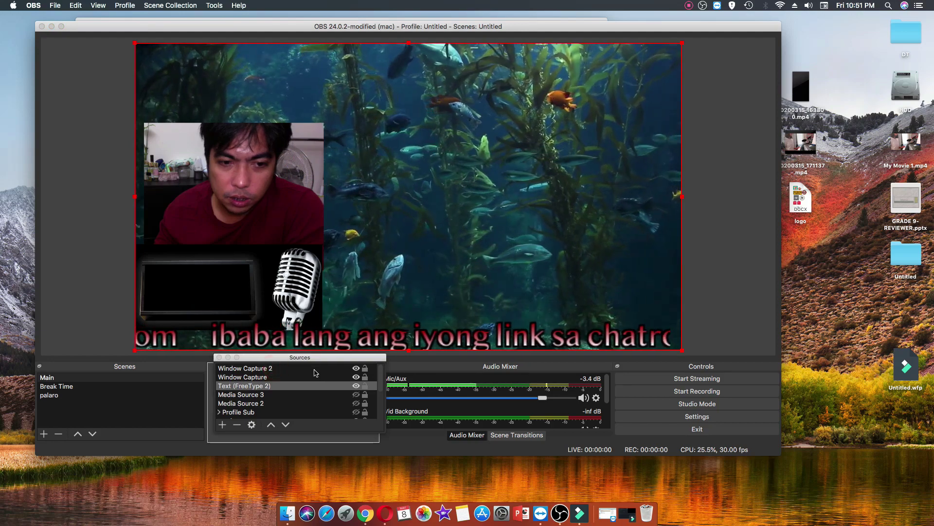
Step: Create a new media source named GIF1 in the Main scene
double_click(312, 368)
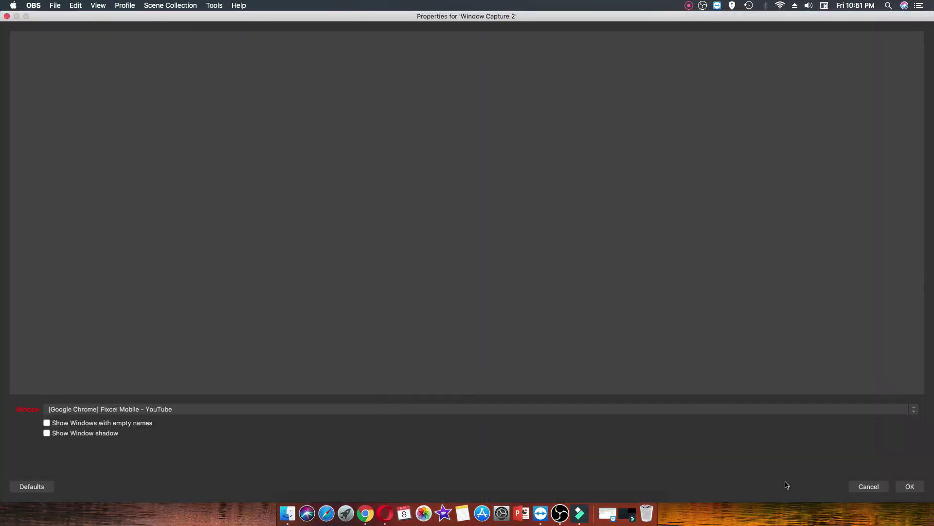
left_click(869, 486)
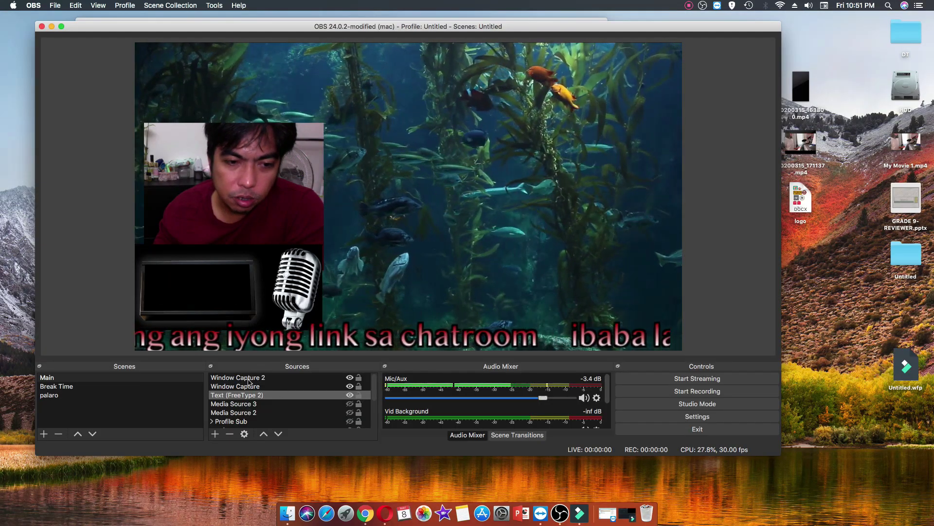
left_click(215, 434)
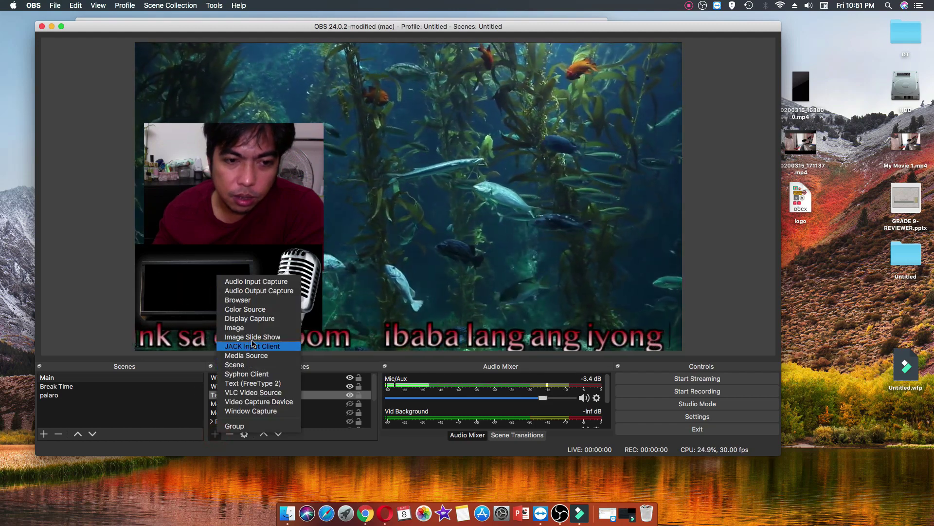
left_click(266, 358)
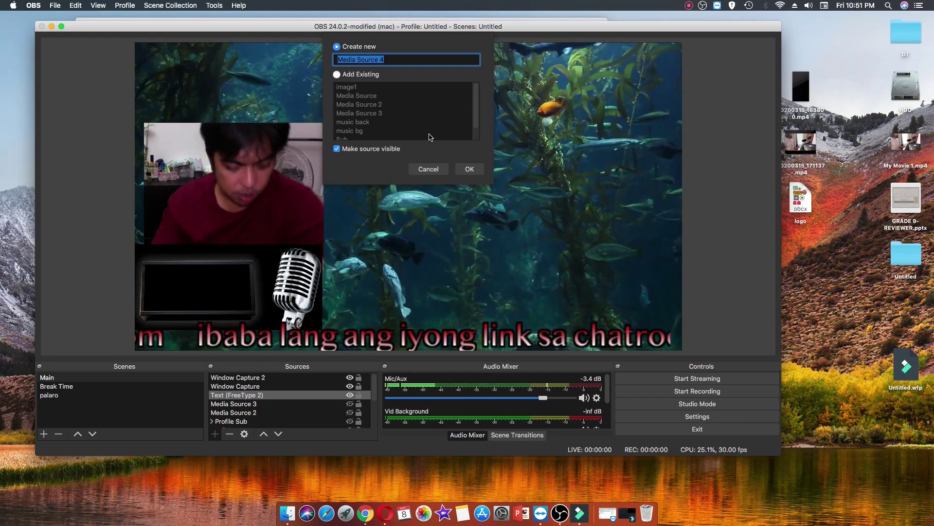
type("GI")
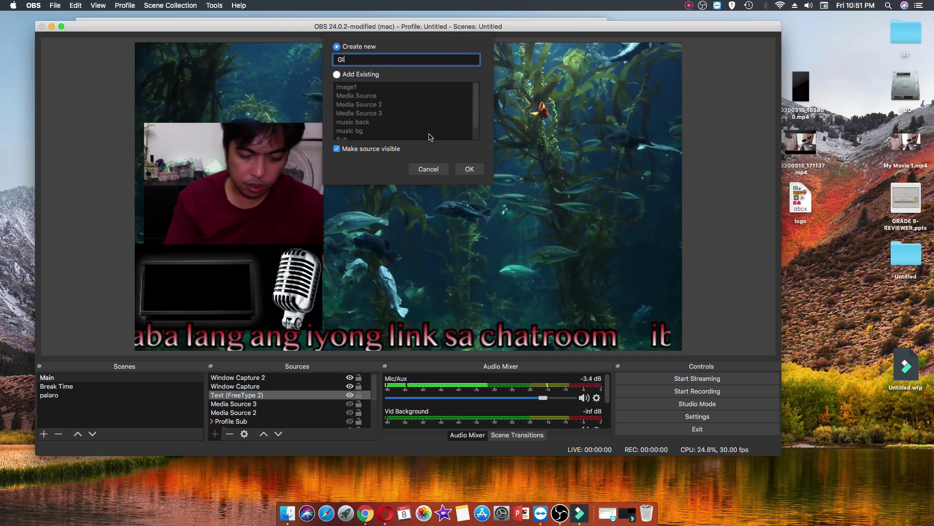
type("F1")
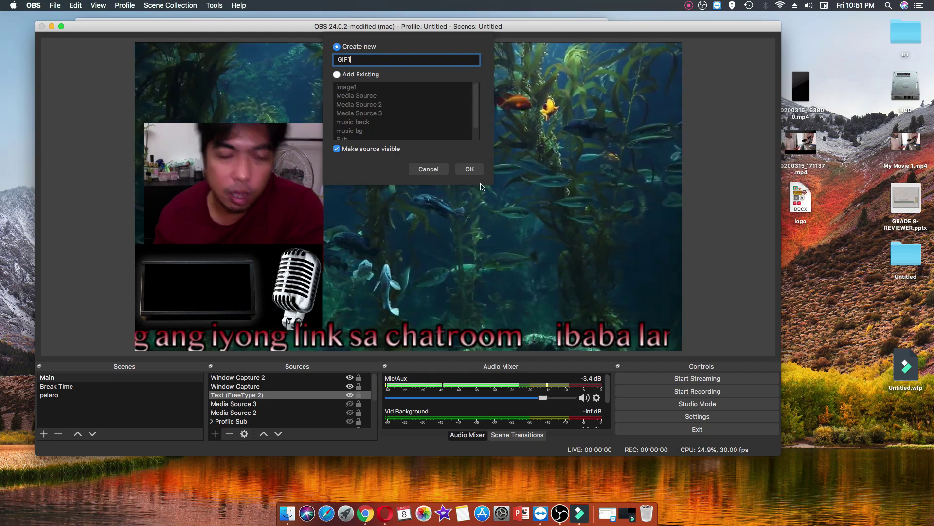
left_click(469, 169)
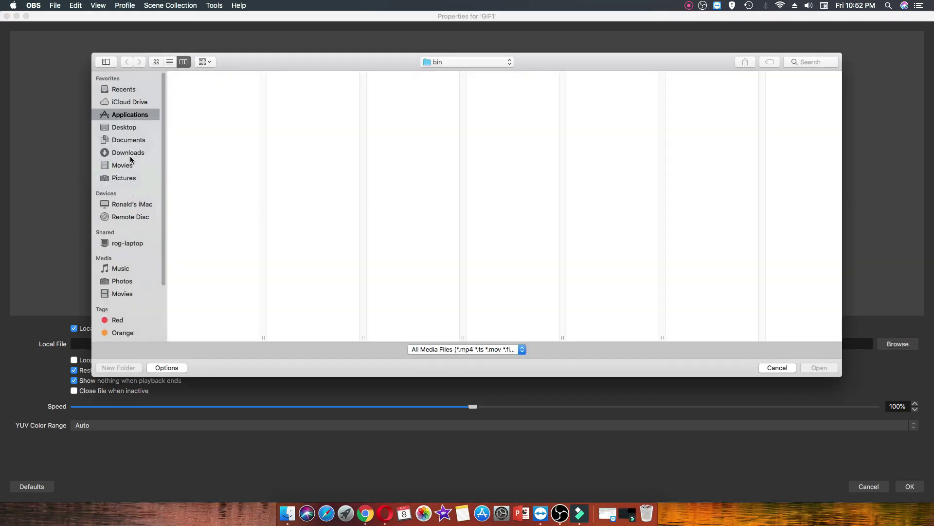
Step: Use DecentMixedDrafthorse-max-1mb.gif from the Desktop's ingest folder as GIF1's local file, with Loop enabled
left_click(125, 128)
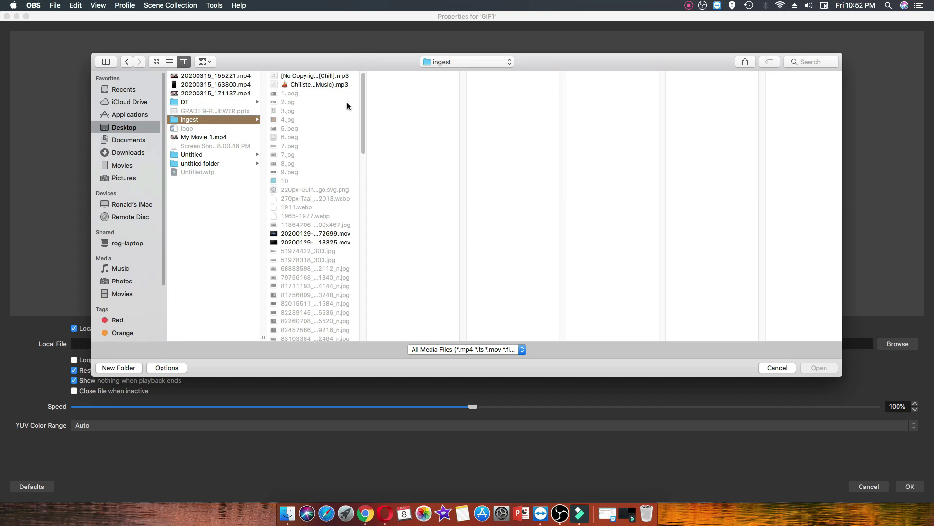
scroll(364, 114, "down", 5)
scroll(366, 101, "up", 5)
scroll(364, 85, "down", 10)
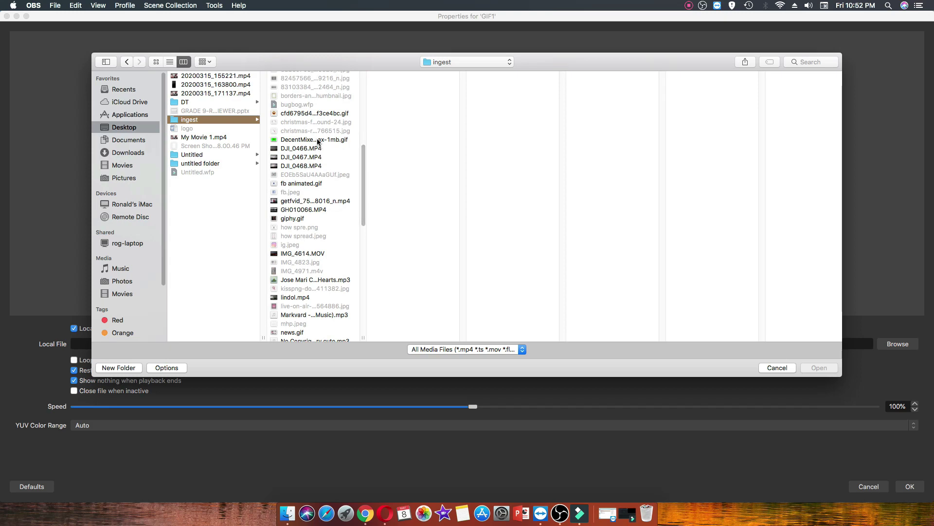
left_click(319, 140)
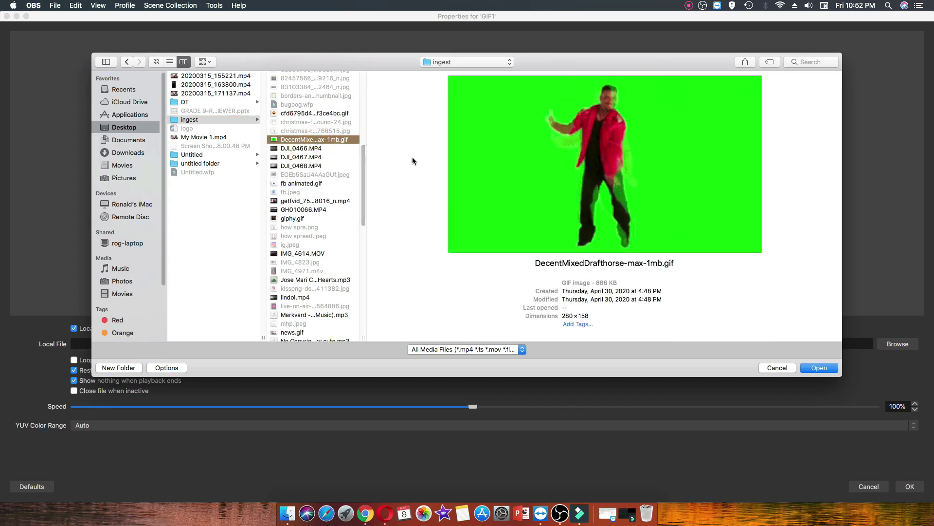
left_click(815, 367)
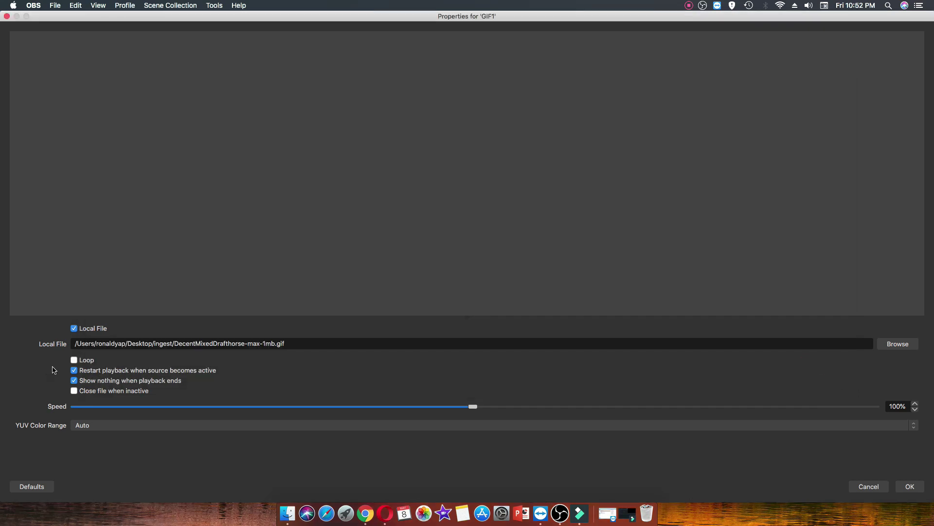
left_click(908, 486)
Step: Position the green-screen dancer GIF in the right half of the preview canvas, clear of the webcam picture
left_click_drag(214, 88, 614, 243)
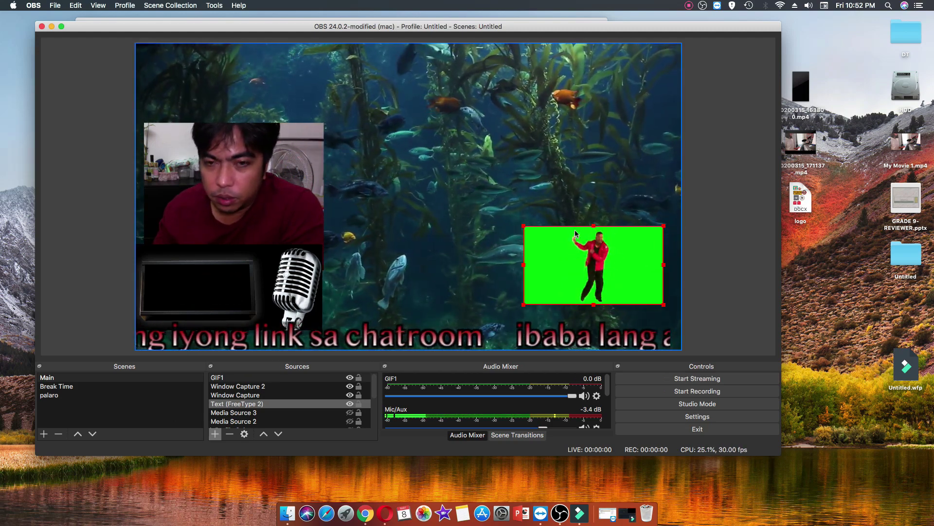
left_click_drag(576, 234, 385, 165)
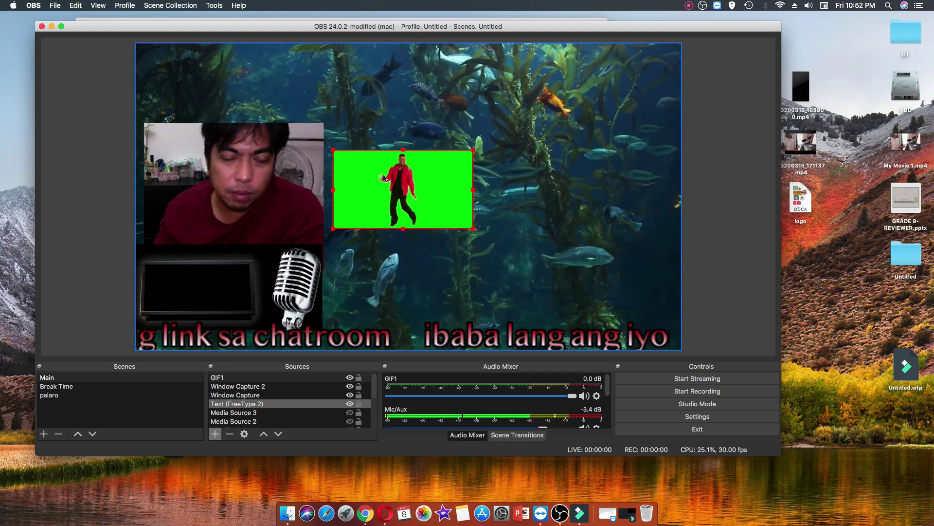
left_click_drag(413, 193, 580, 212)
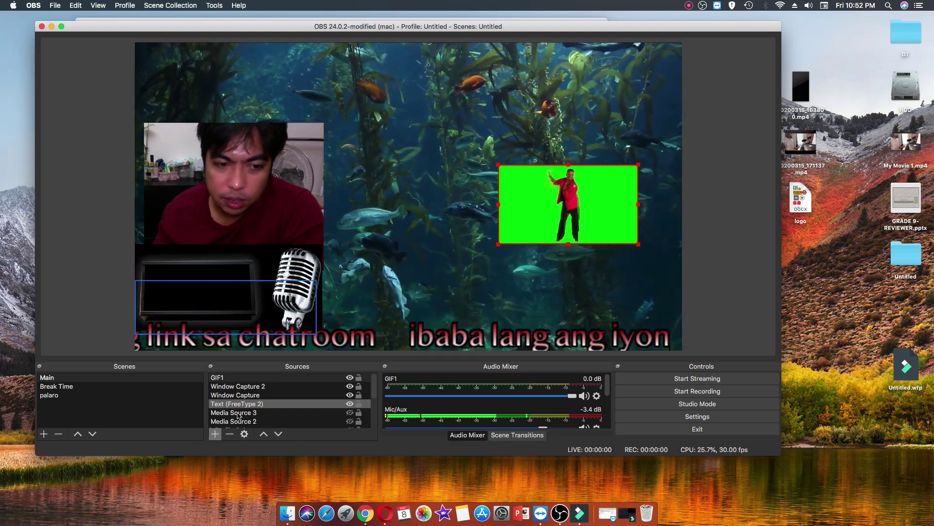
left_click(249, 395)
left_click(262, 387)
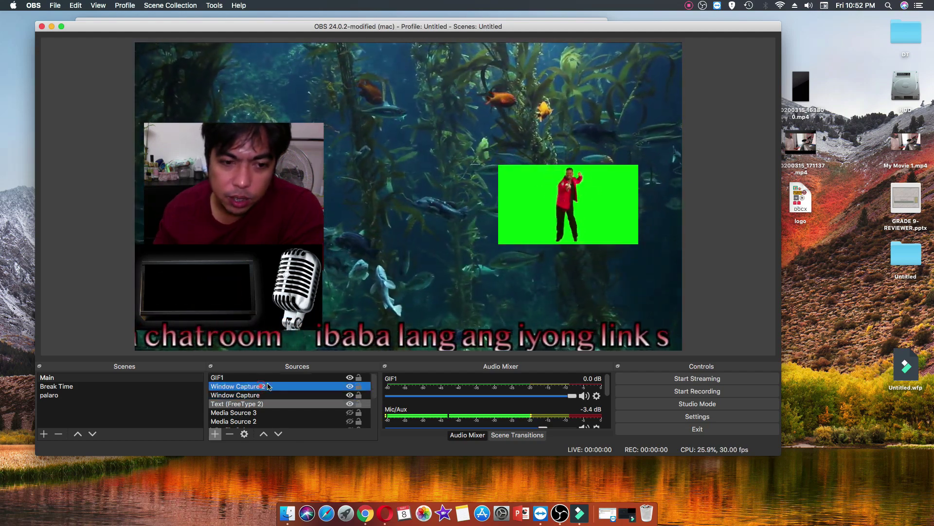
left_click(265, 378)
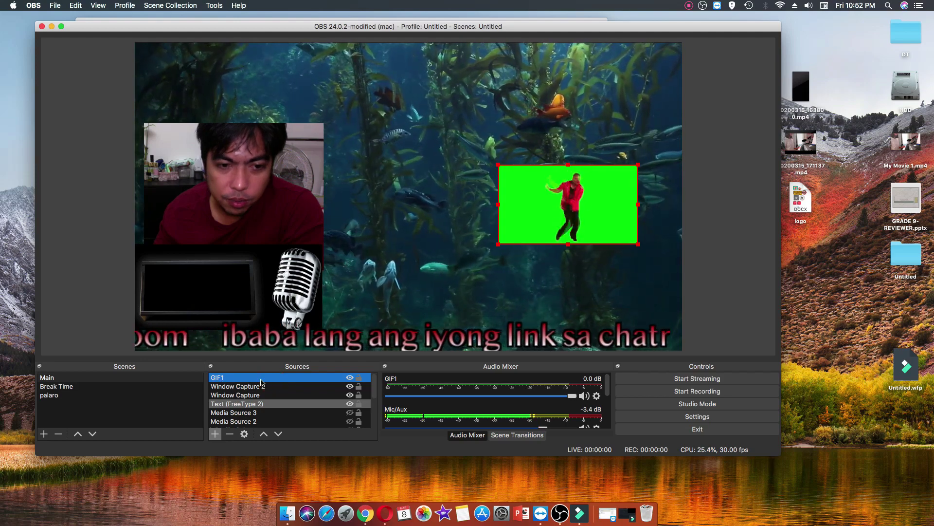
right_click(226, 380)
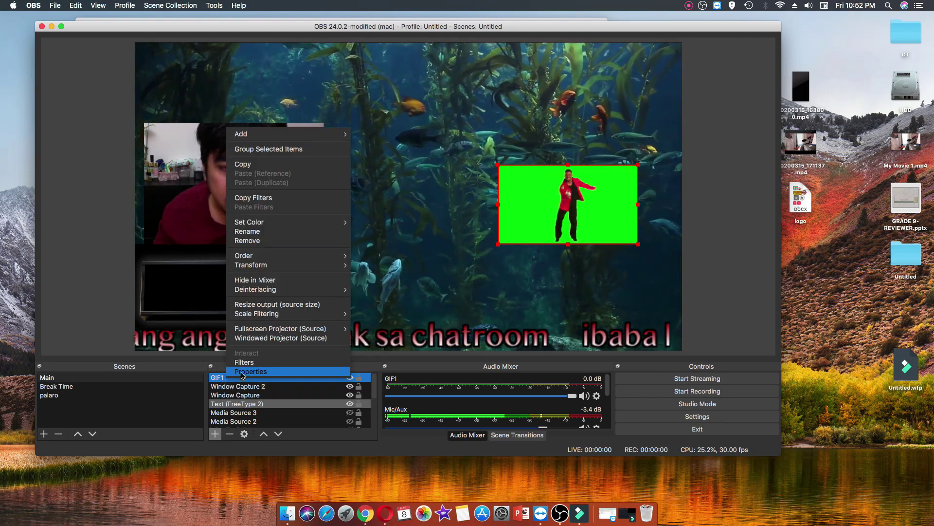
left_click(242, 372)
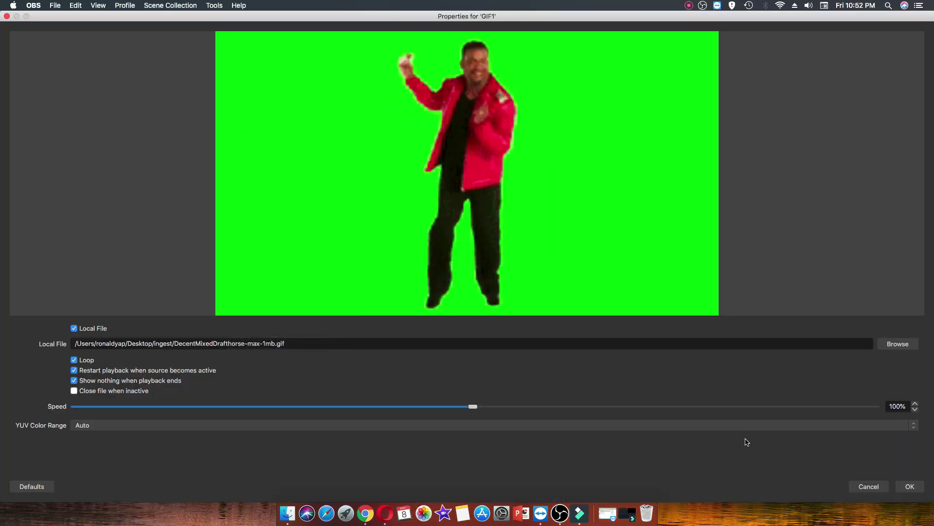
left_click(883, 488)
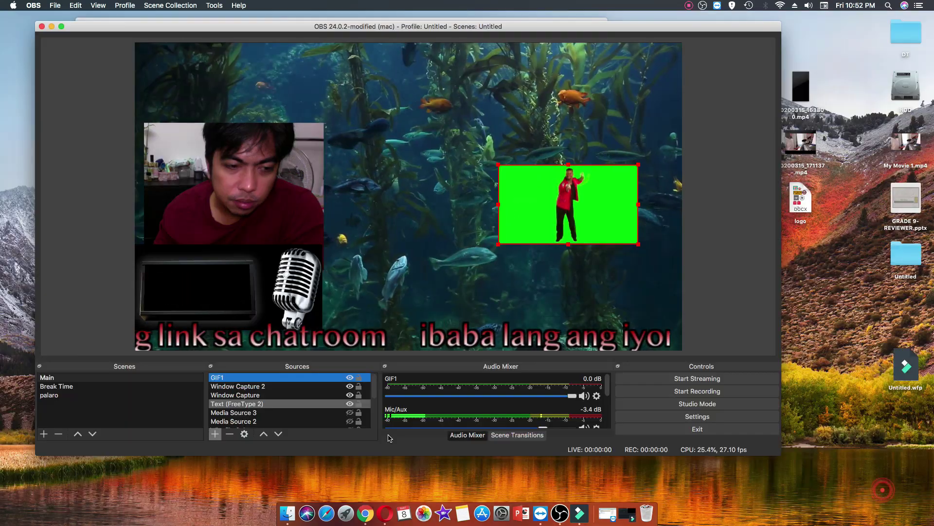
Step: Add a Chroma Key effect filter to GIF1 with the default name, keying out the green background
right_click(247, 381)
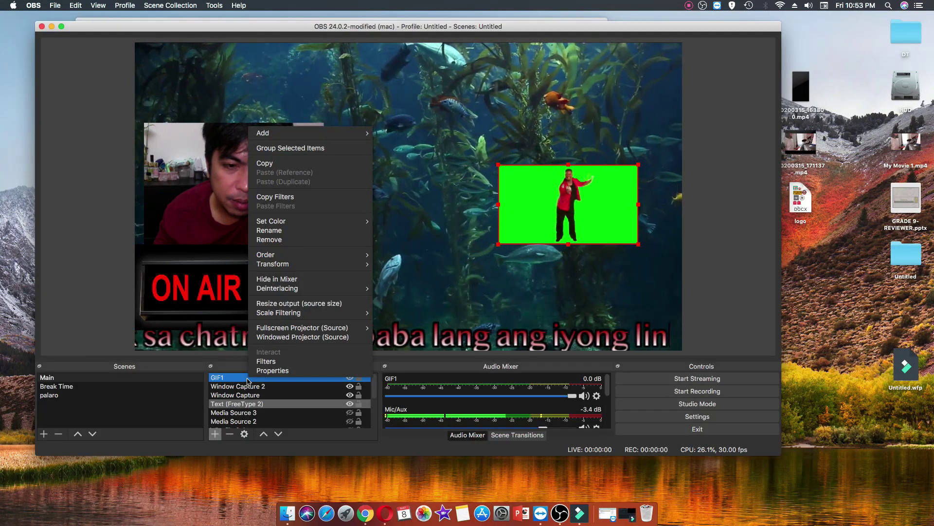
left_click(267, 361)
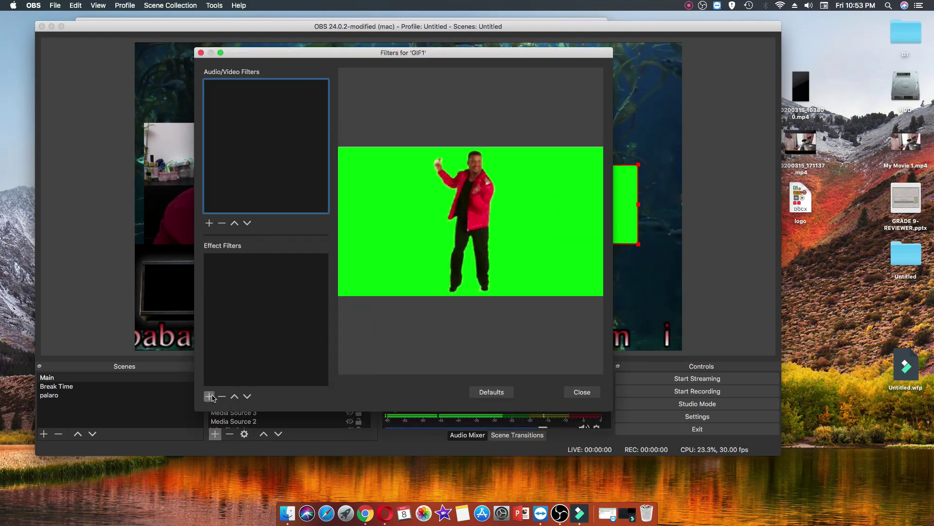
left_click(212, 397)
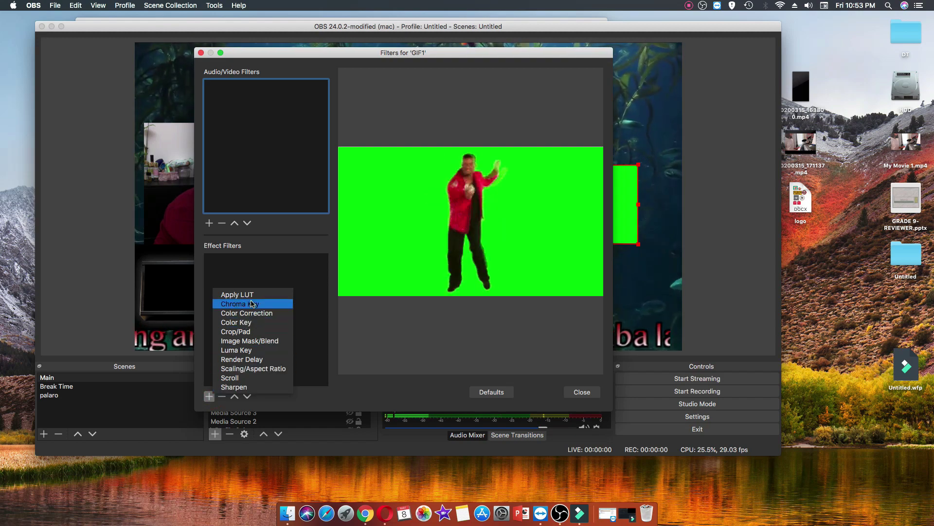
left_click(253, 304)
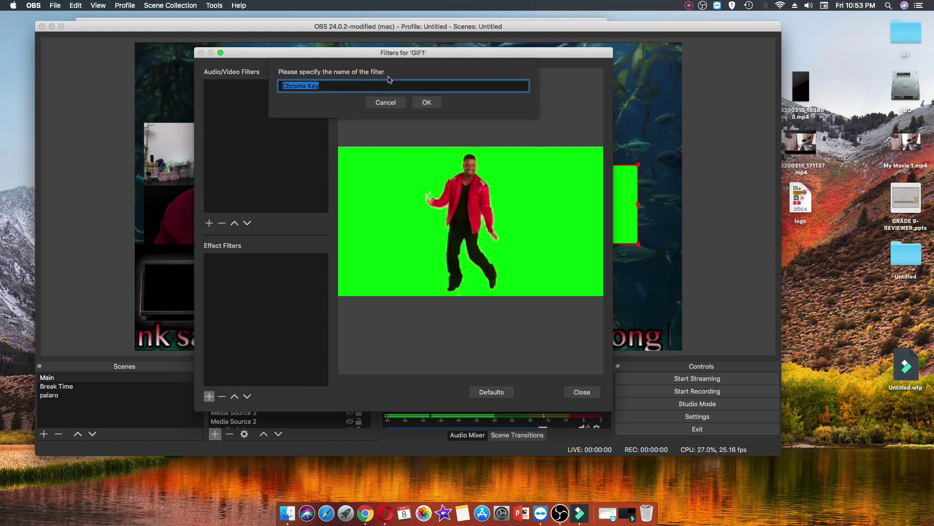
left_click(426, 103)
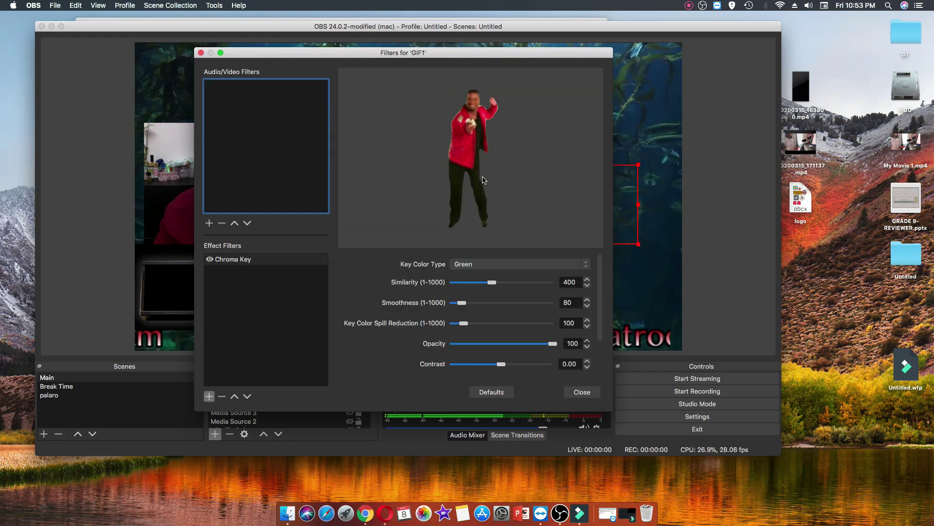
left_click(582, 392)
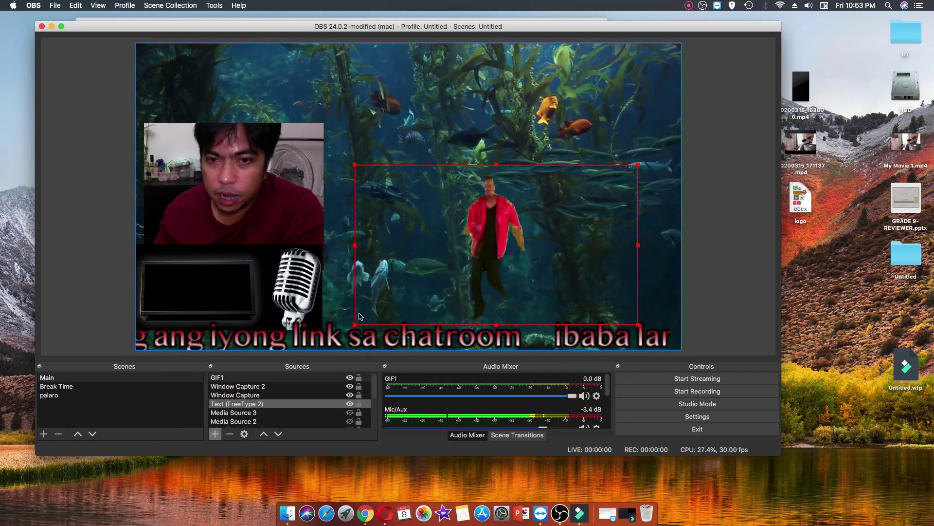
Step: Enlarge the keyed dancer GIF to about twice its size and place it at the canvas's right edge, with its frame extending beyond the canvas
left_click(547, 153)
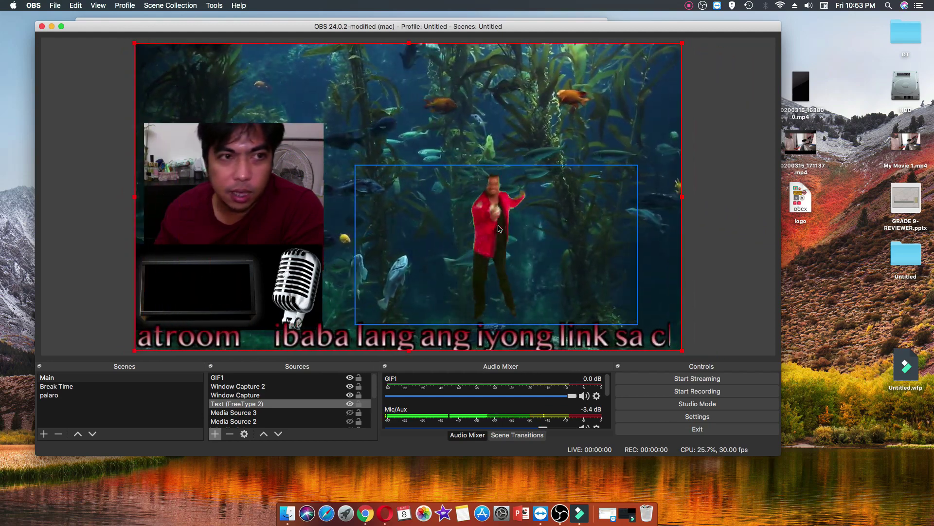
left_click_drag(498, 228, 643, 246)
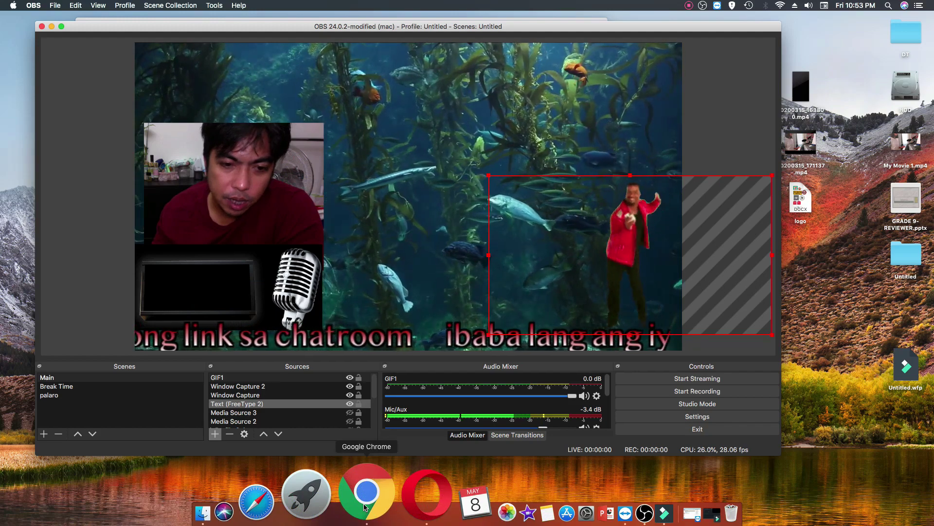
Step: Switch to Google Chrome and narrow the "gif green screen" image results to the subscribe button category
left_click(366, 494)
left_click(238, 91)
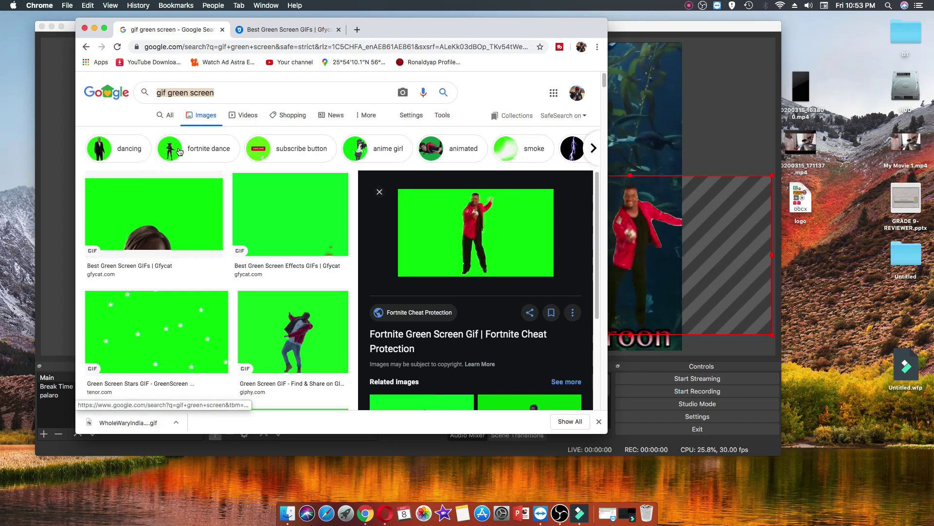
left_click(293, 151)
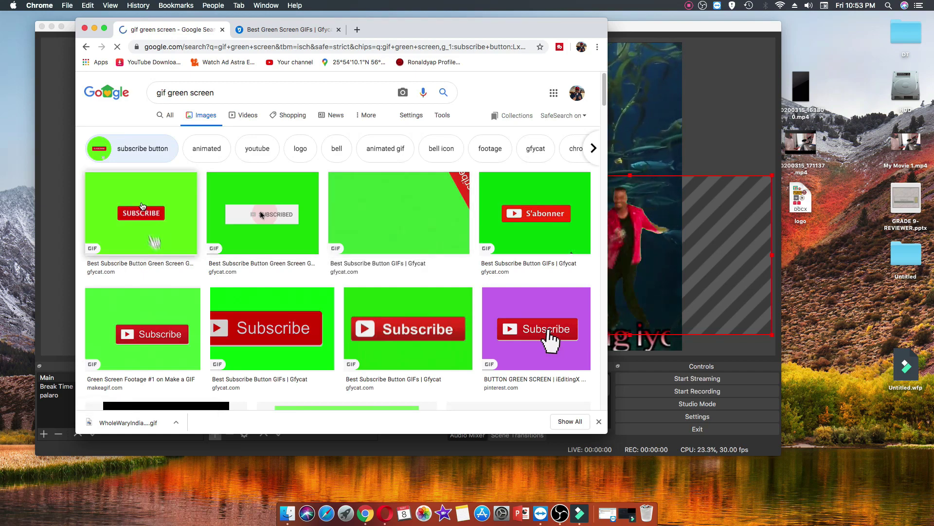
Step: Browse the subscribe button image results and open the preview of the first green-screen subscribe GIF
scroll(143, 206, "down", 6)
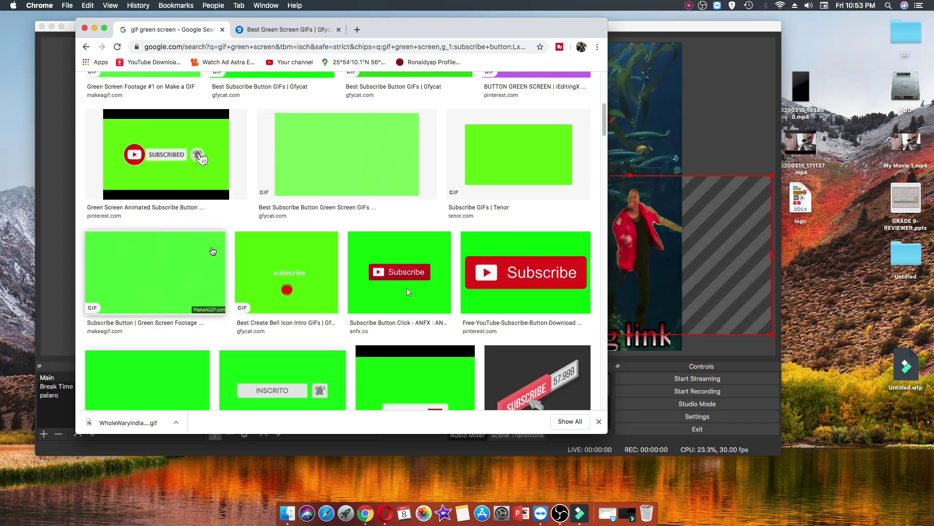
scroll(213, 250, "down", 2)
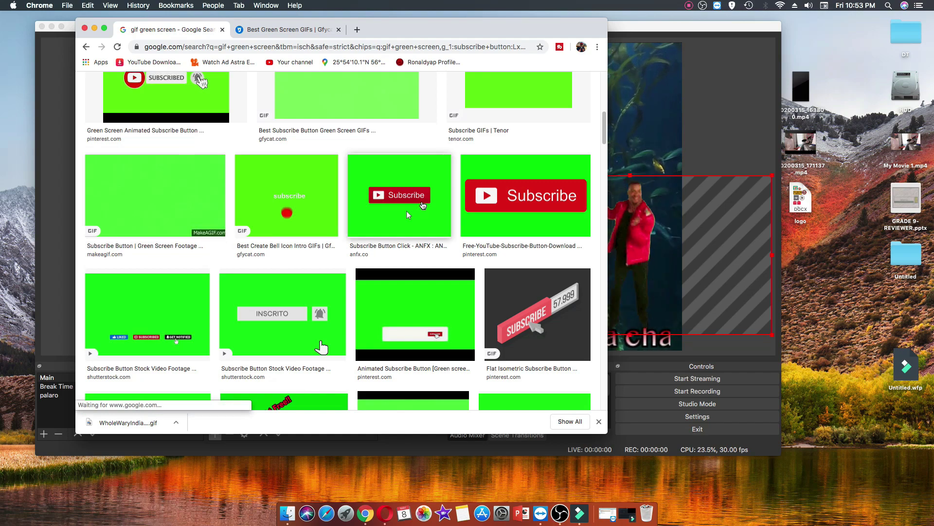
scroll(393, 248, "down", 4)
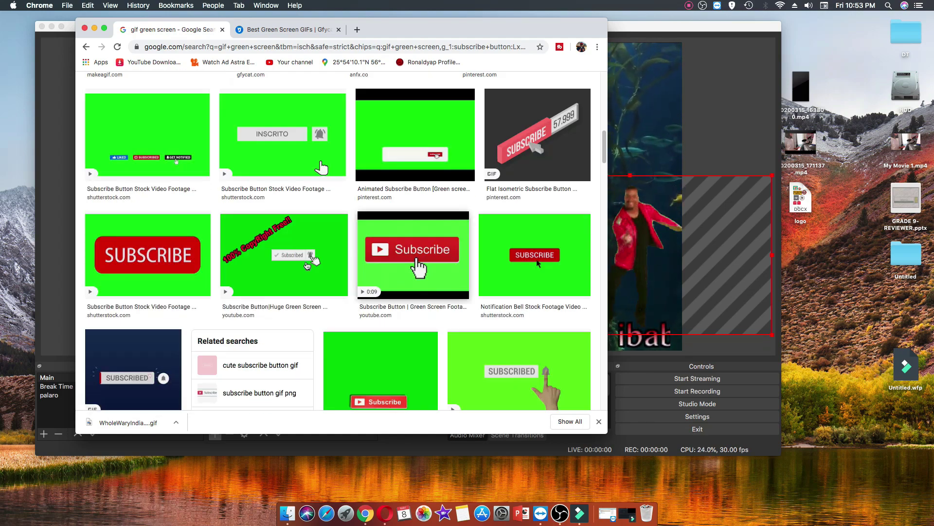
scroll(297, 252, "up", 8)
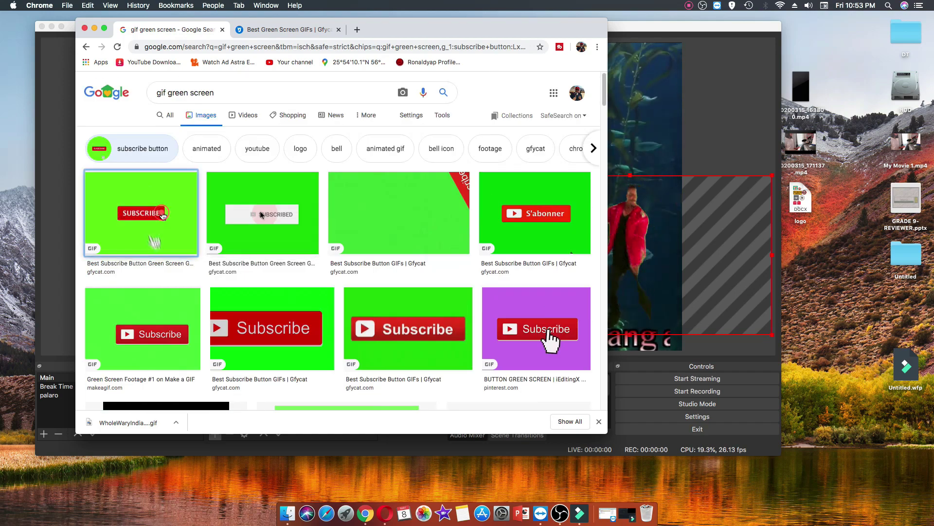
left_click(163, 216)
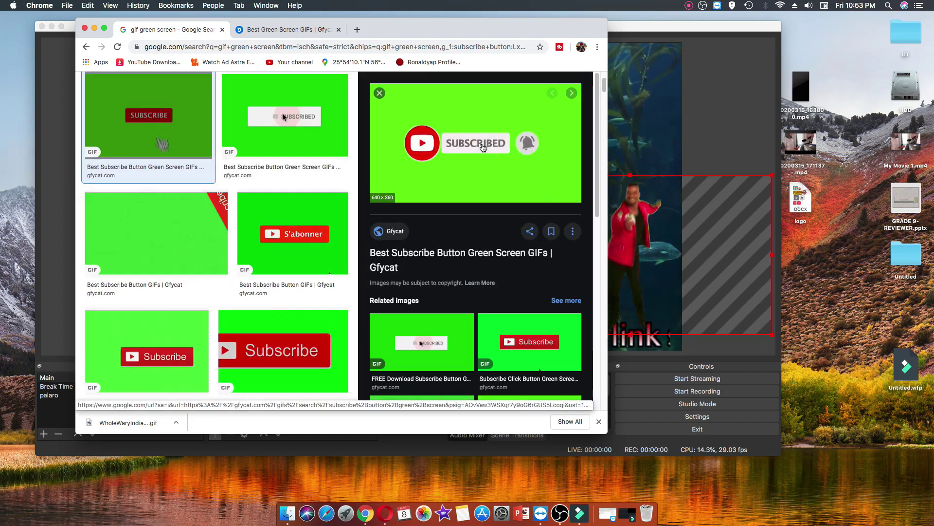
Step: Save the previewed subscribe button image as a GIF named sub in the ingest folder
right_click(453, 140)
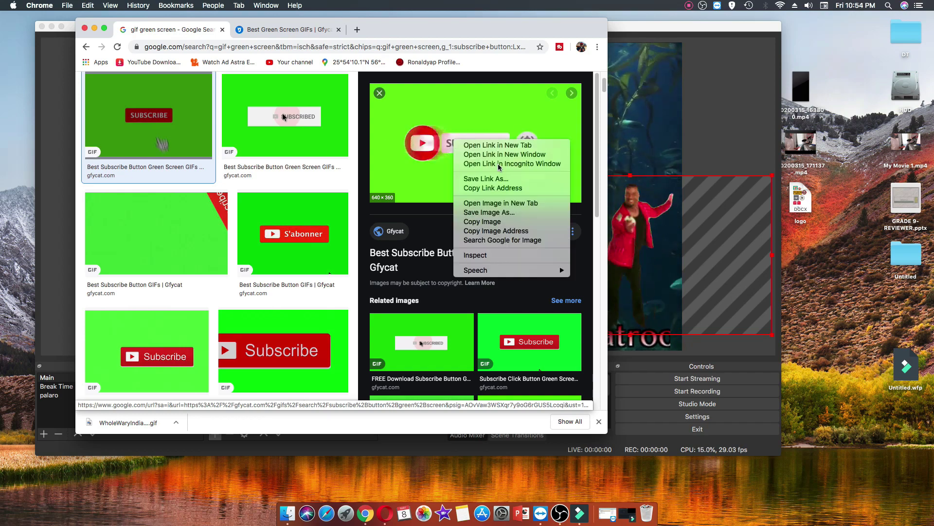
left_click(511, 214)
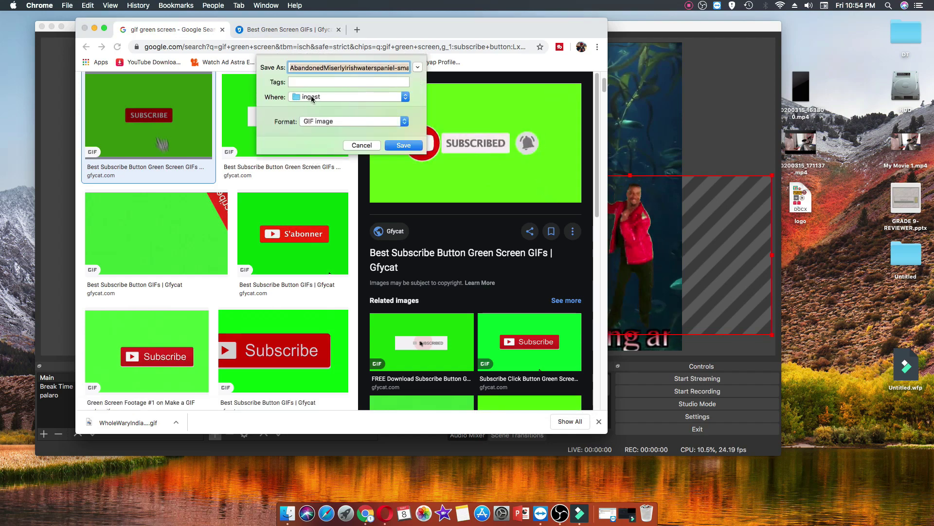
left_click(345, 68)
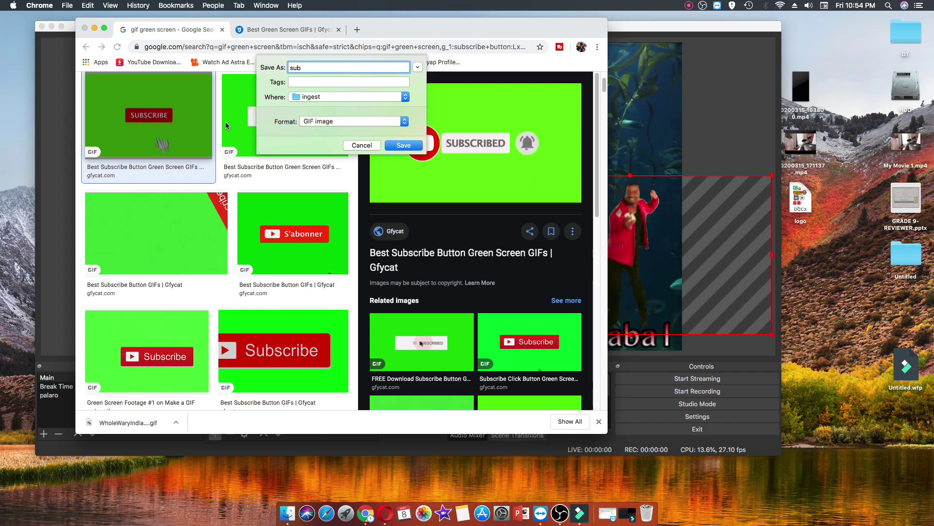
left_click(396, 146)
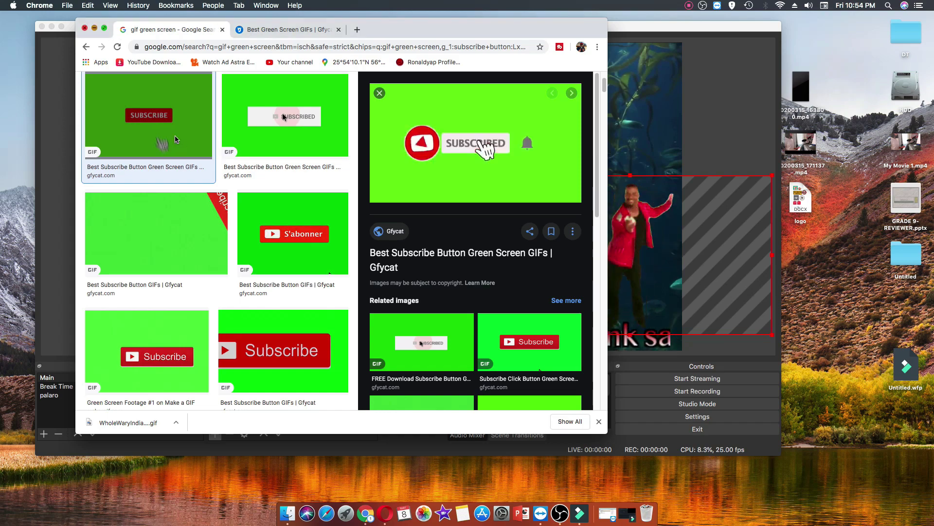
Step: Switch to OBS and add a new visible Media Source named sub to the scene
key("super+m")
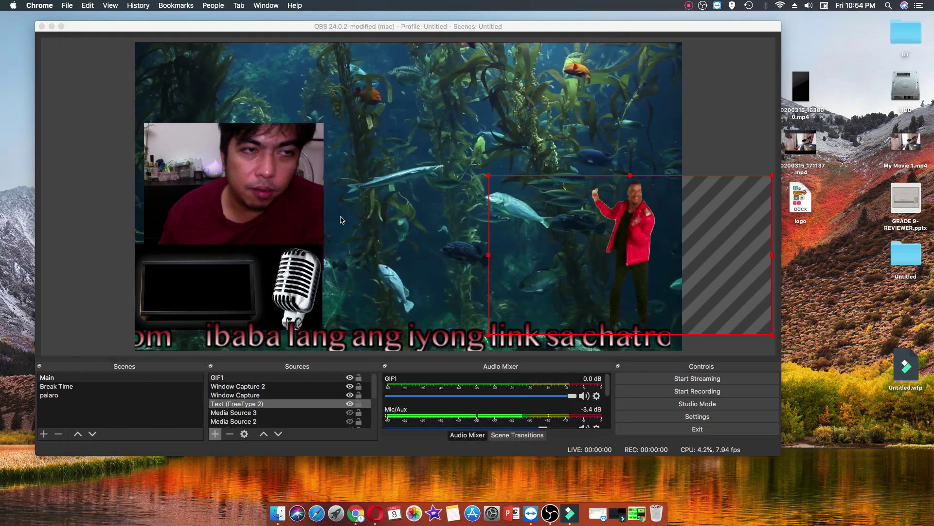
left_click(221, 434)
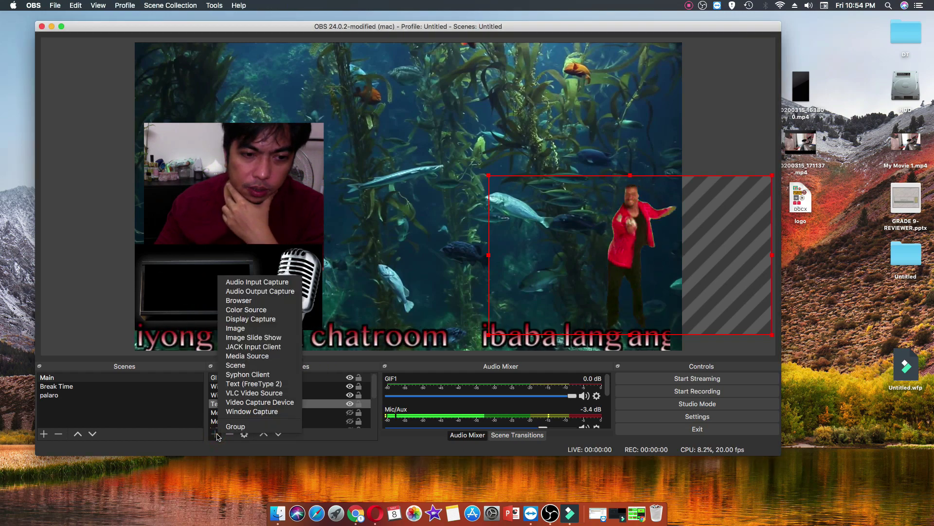
left_click(239, 355)
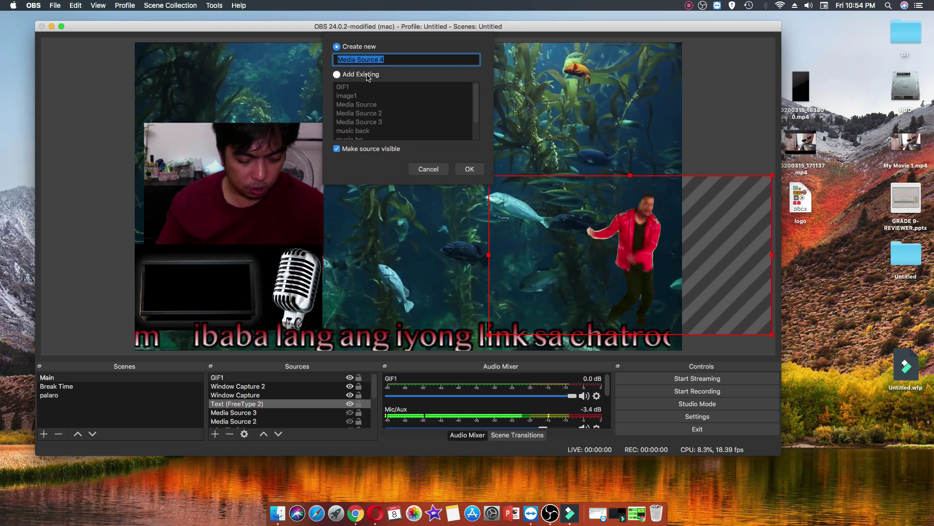
type("sub")
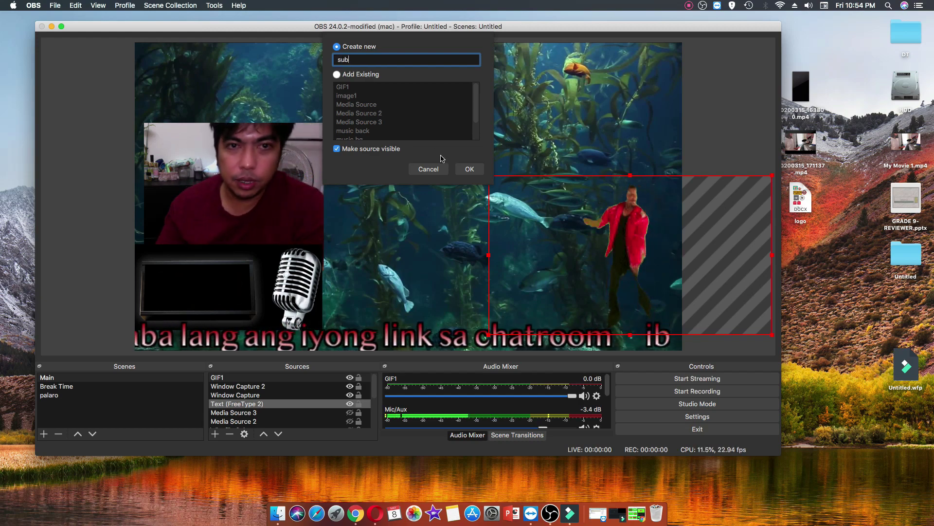
left_click(463, 168)
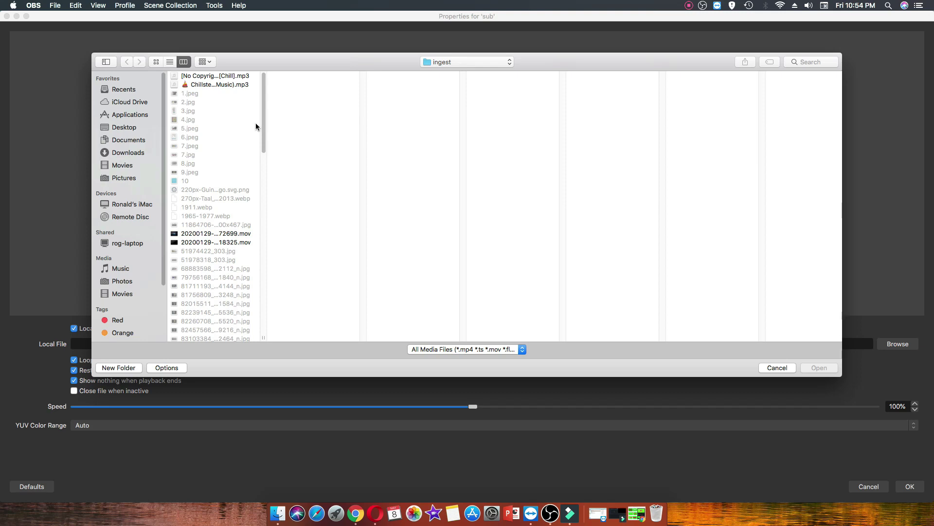
Step: Load sub.gif from the ingest folder as the source's local file with looping on, and place the GIF near the canvas centre
left_click_drag(264, 121, 267, 262)
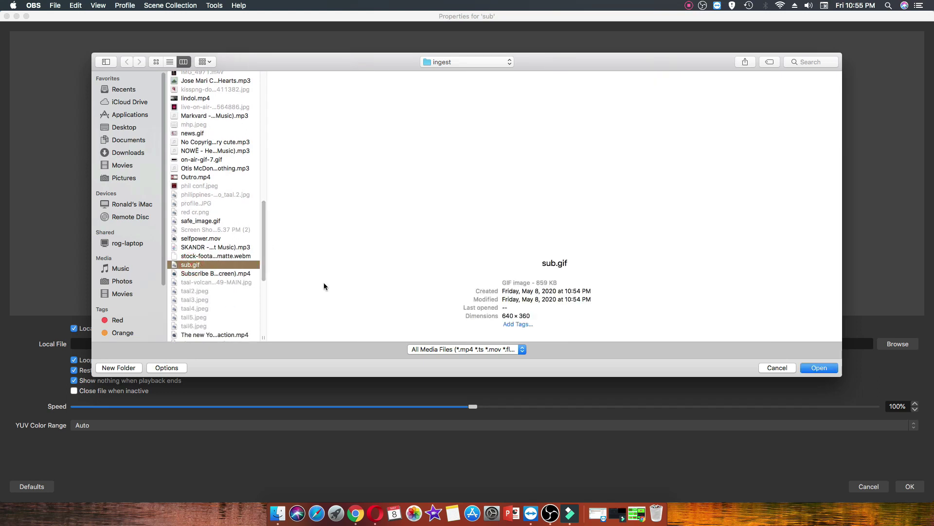
left_click(815, 368)
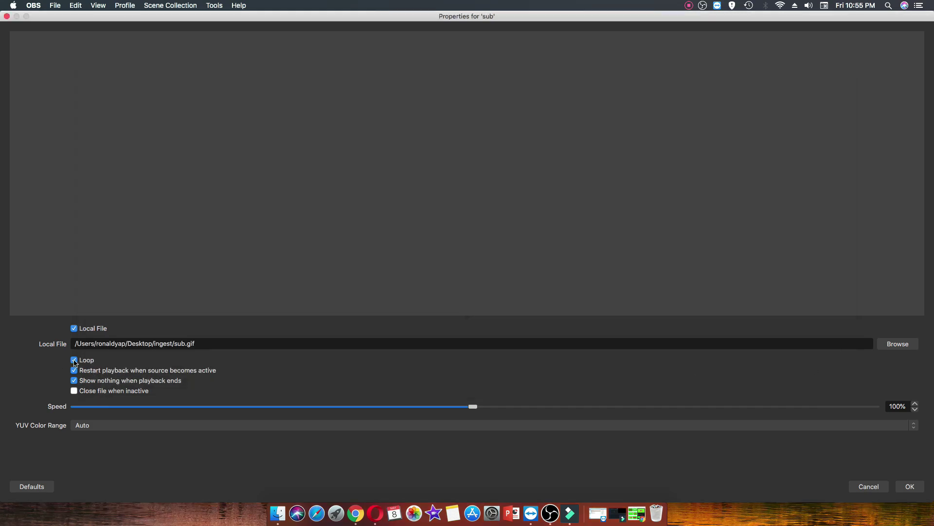
left_click(908, 486)
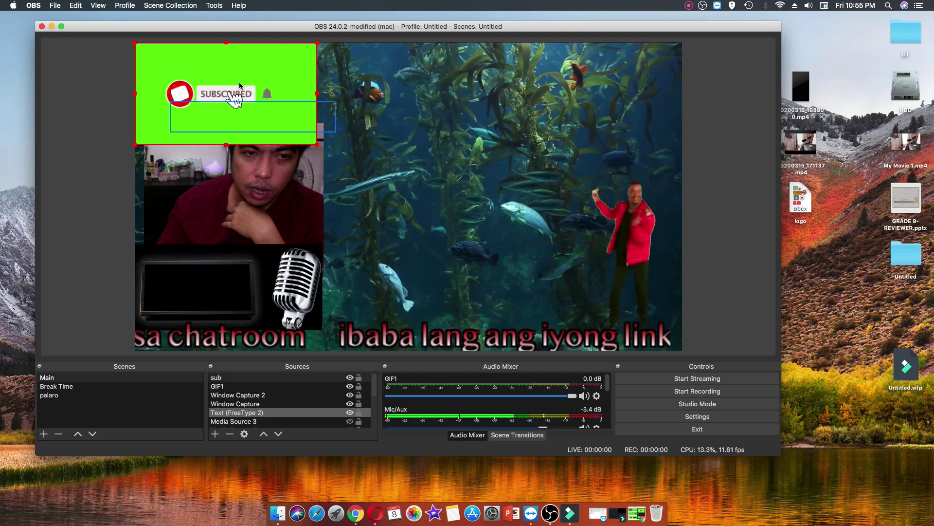
left_click_drag(307, 95, 460, 160)
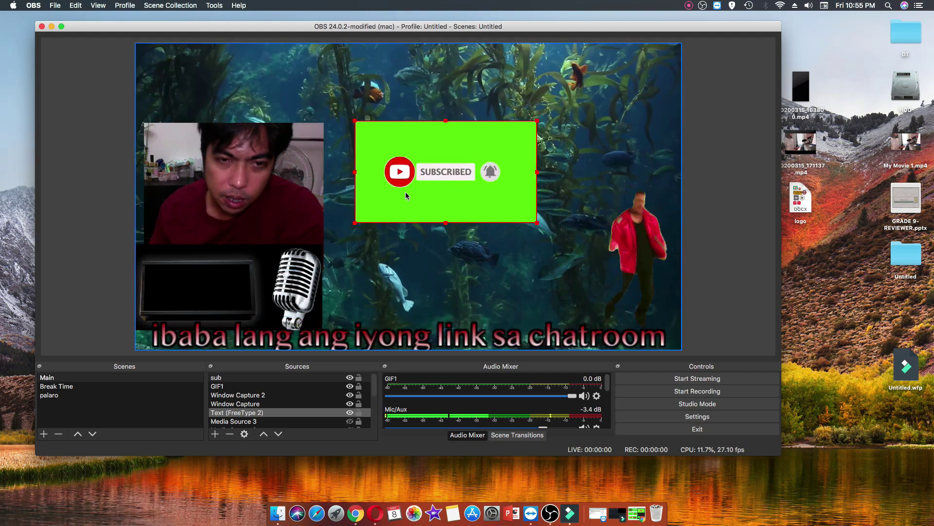
Step: Add a Chroma Key effect filter with the default name and green key colour to sub, and move the GIF over the webcam picture's lower edge
left_click(234, 378)
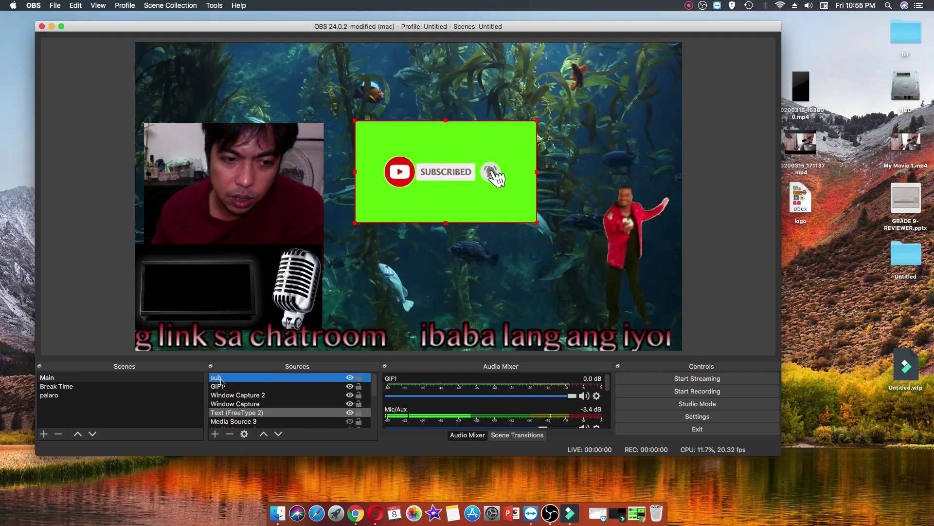
right_click(220, 379)
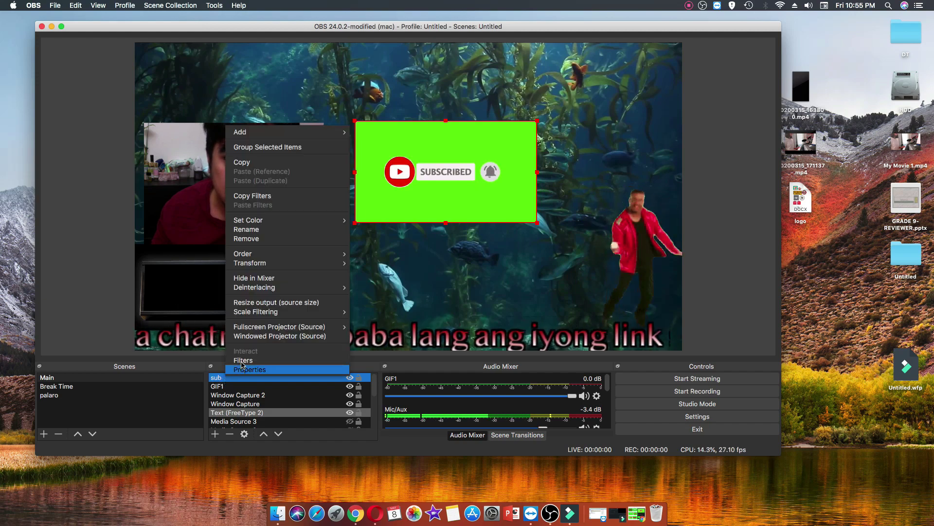
left_click(243, 361)
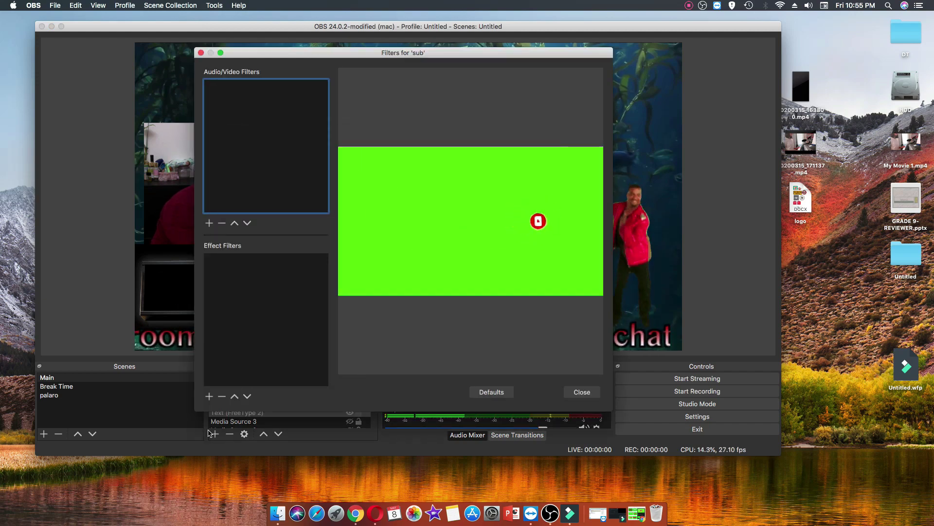
left_click(210, 396)
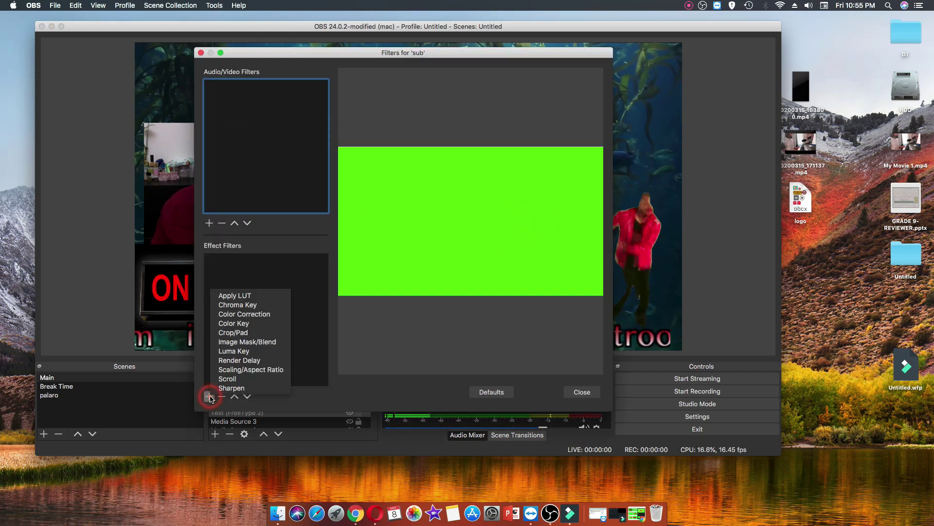
left_click(241, 306)
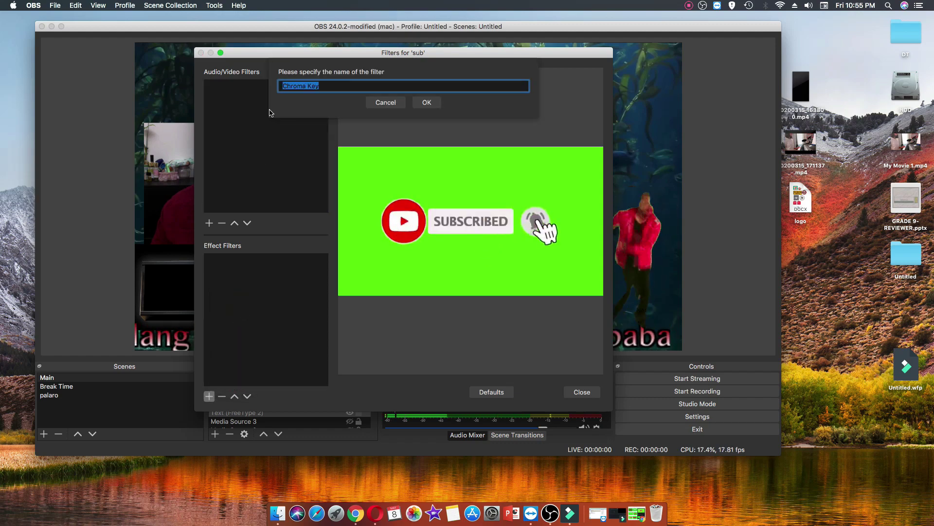
left_click(422, 103)
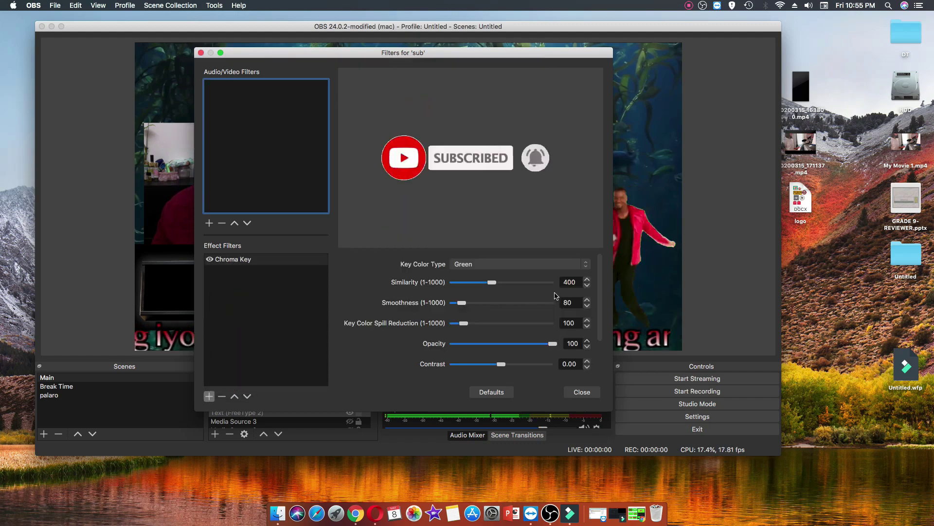
left_click(582, 392)
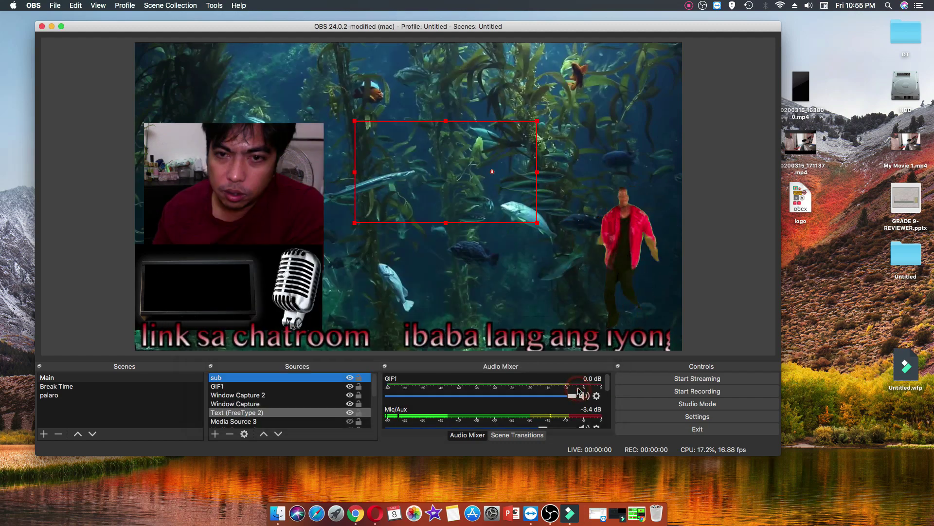
left_click_drag(442, 211, 231, 207)
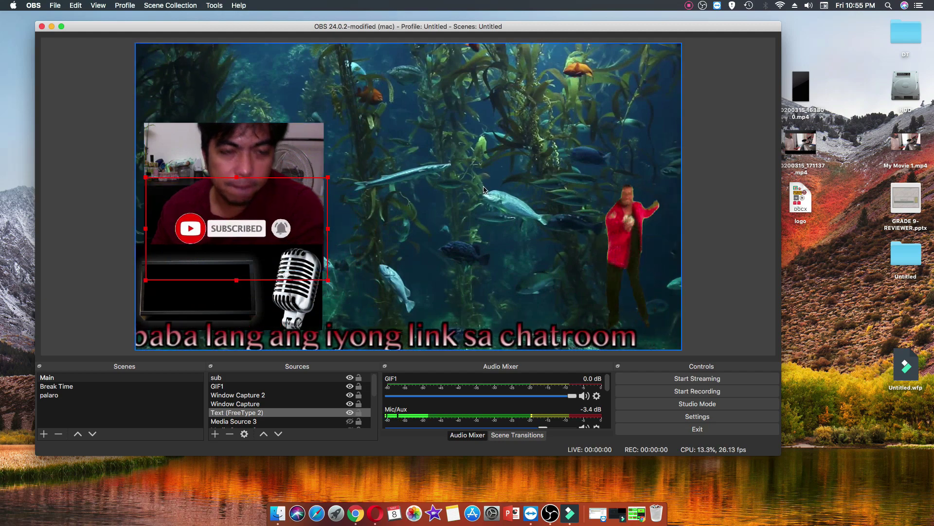